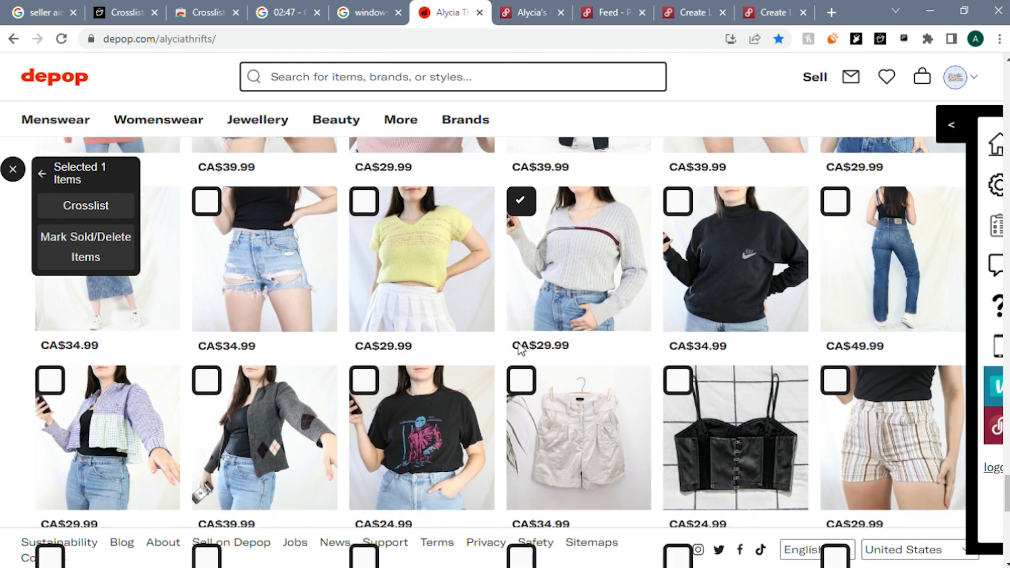
Step: Mark the selected CA$29.99 grey V-neck sweater as sold or delete it
left_click(99, 252)
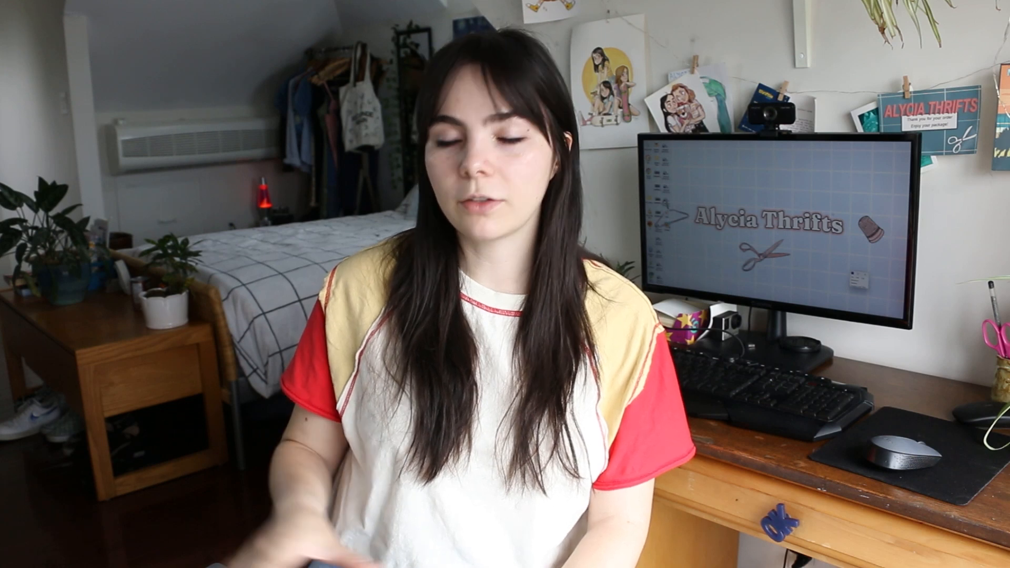
Step: Select the black pants, green dress and white sneakers in the Depop shop and crosslist them to Your Inventory
scroll(338, 210, "down", 1)
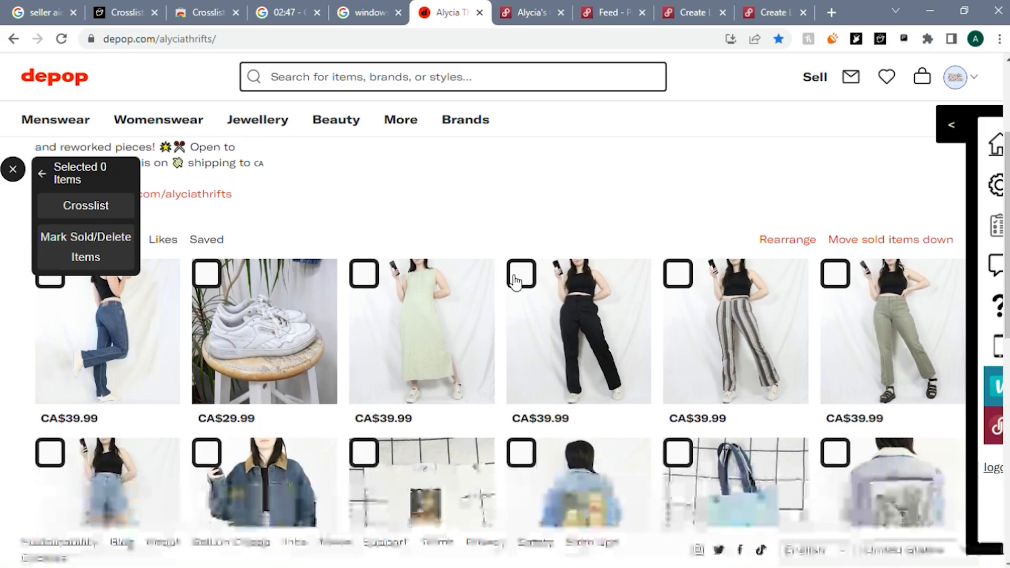
left_click(532, 281)
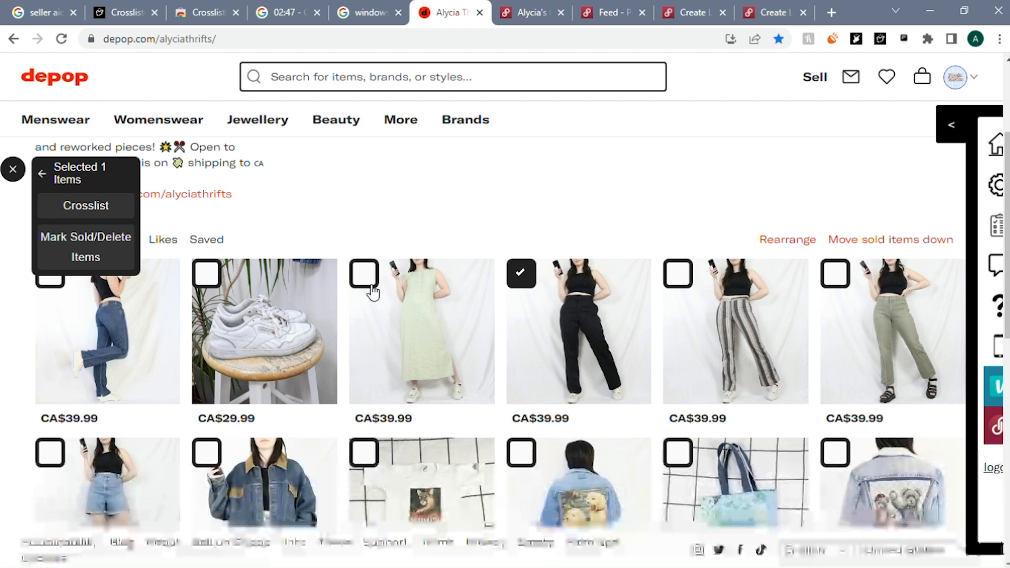
left_click(369, 283)
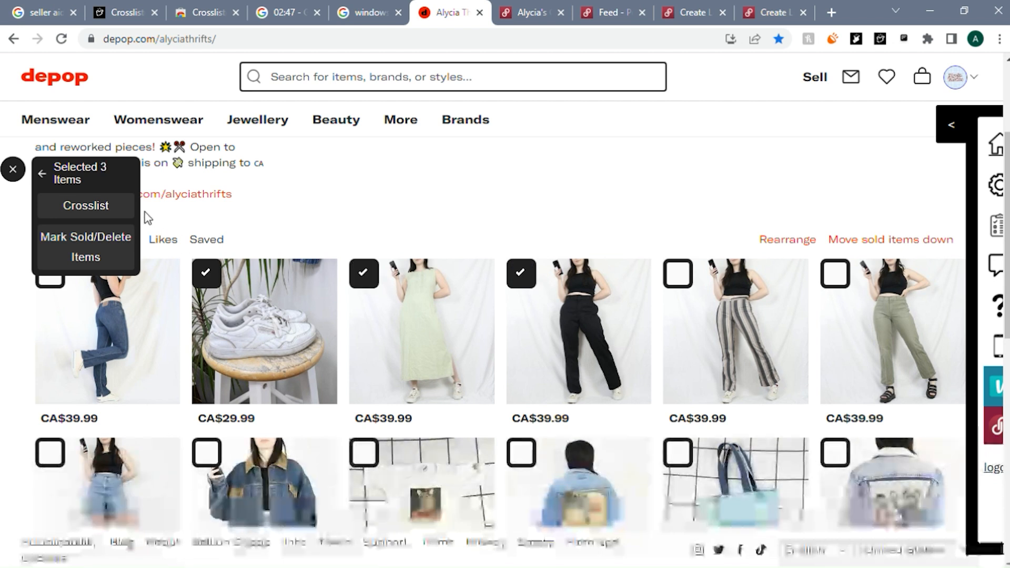
left_click(113, 205)
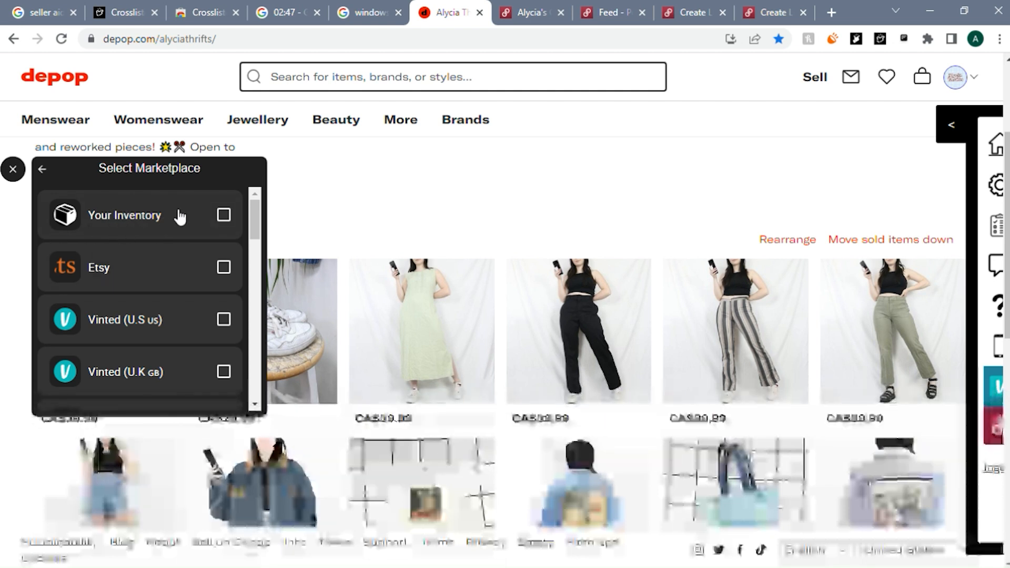
left_click(224, 214)
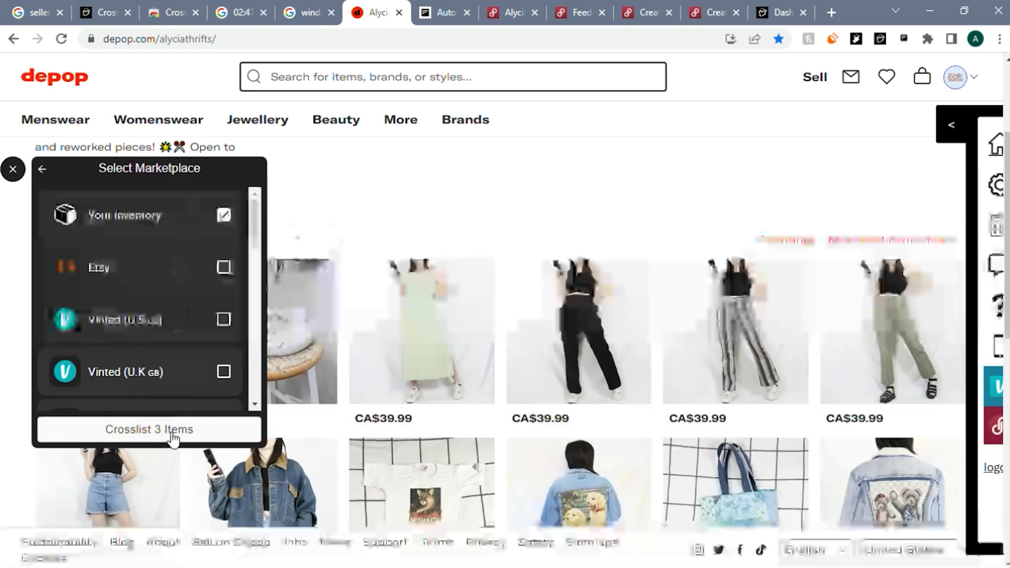
left_click(173, 430)
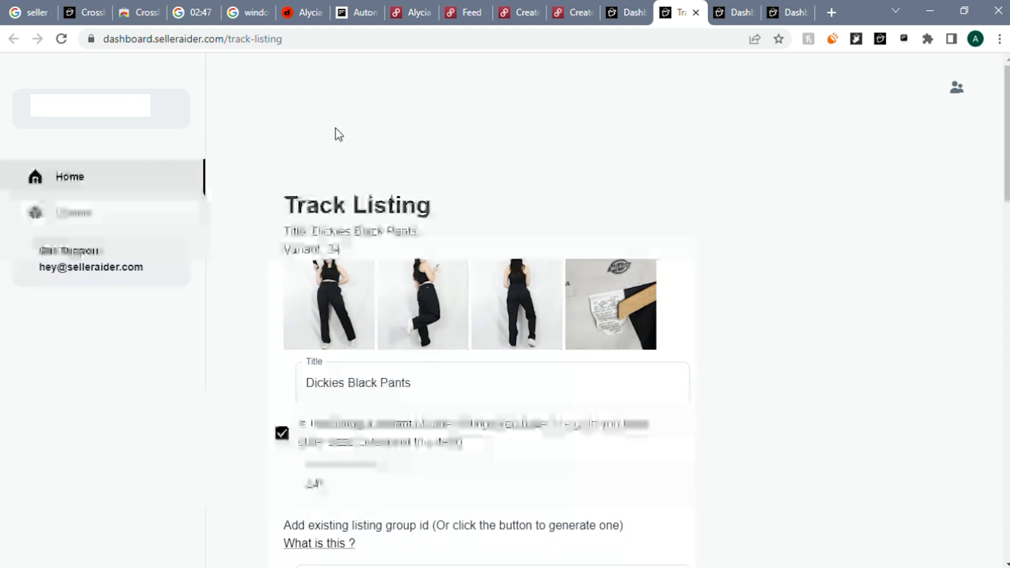
Step: Turn off the option marking the Dickies Black Pants listing as a variant of other listings
scroll(692, 320, "down", 5)
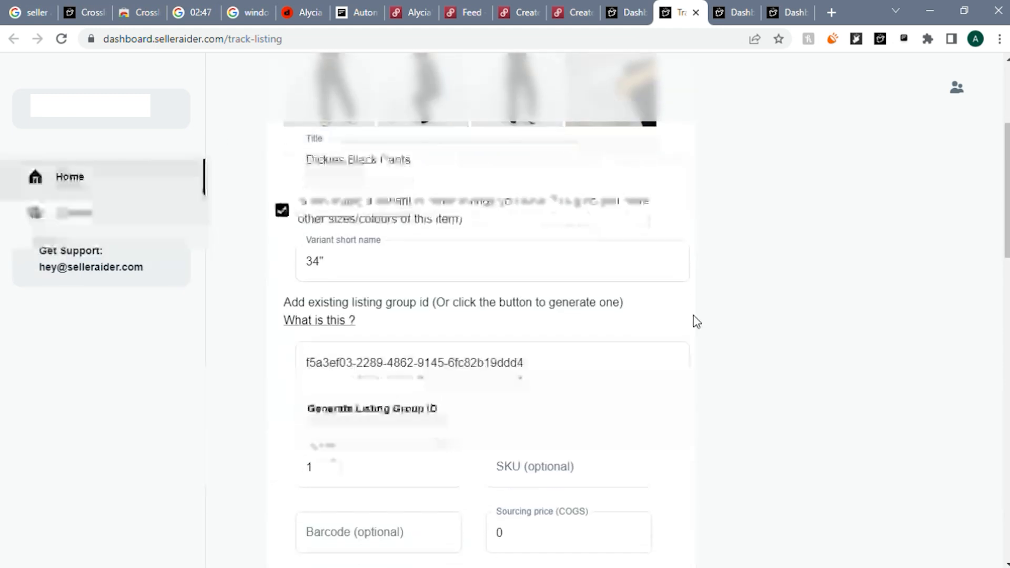
scroll(287, 318, "up", 3)
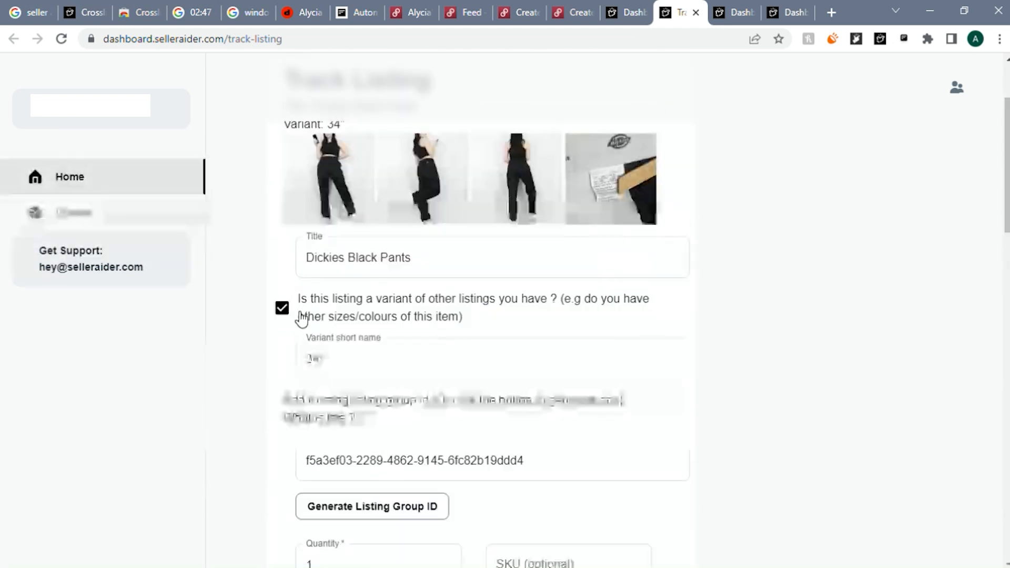
left_click(289, 313)
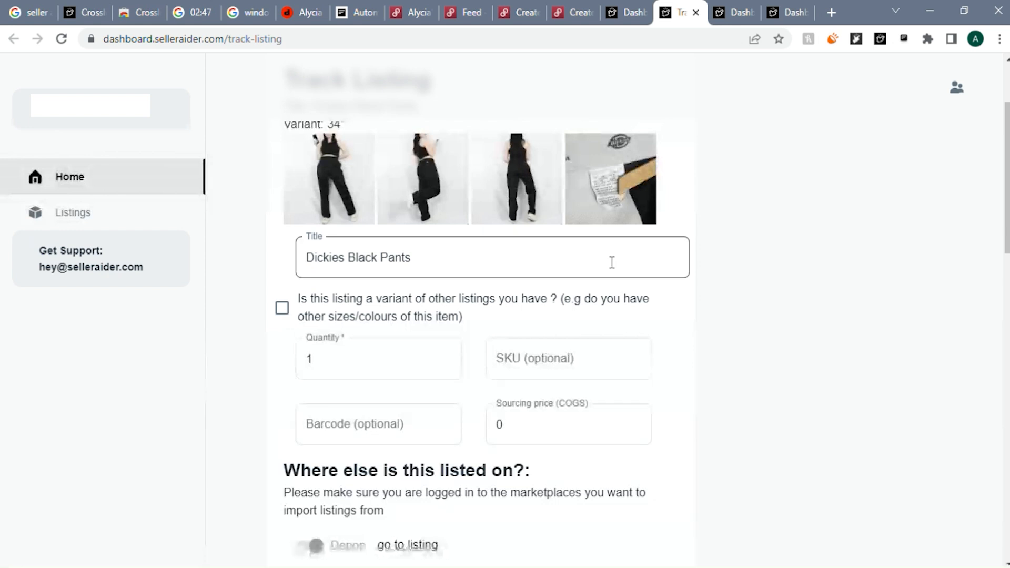
Step: Enable Poshmark (C.A) as another marketplace where the Dickies Black Pants are listed
scroll(610, 261, "down", 2)
scroll(691, 325, "down", 5)
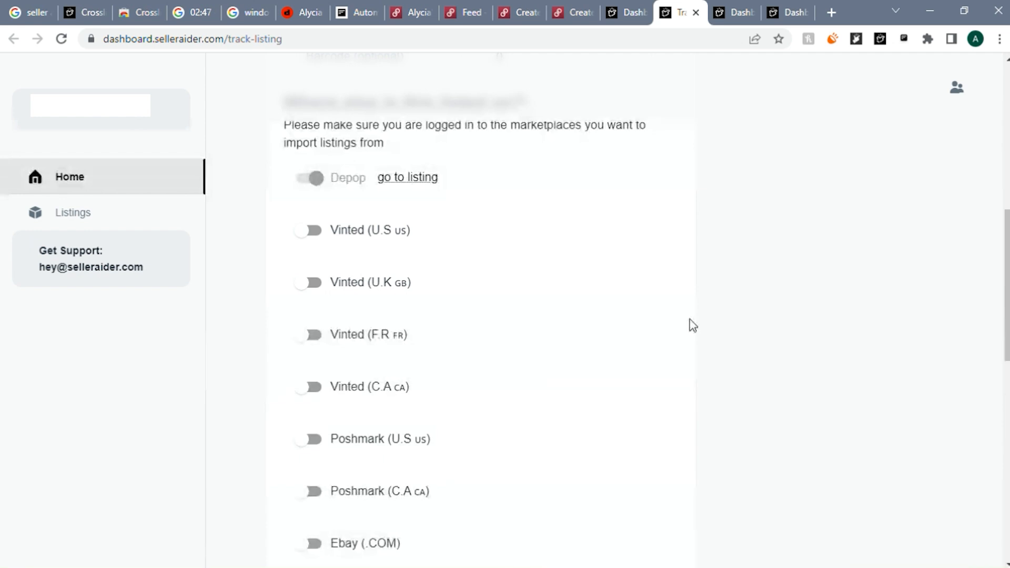
scroll(690, 325, "down", 3)
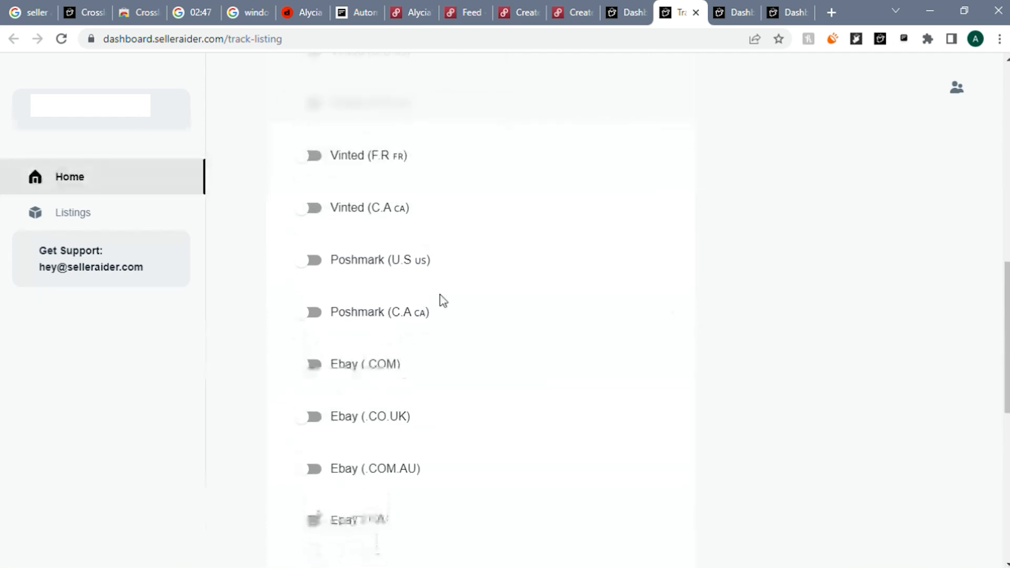
left_click(317, 317)
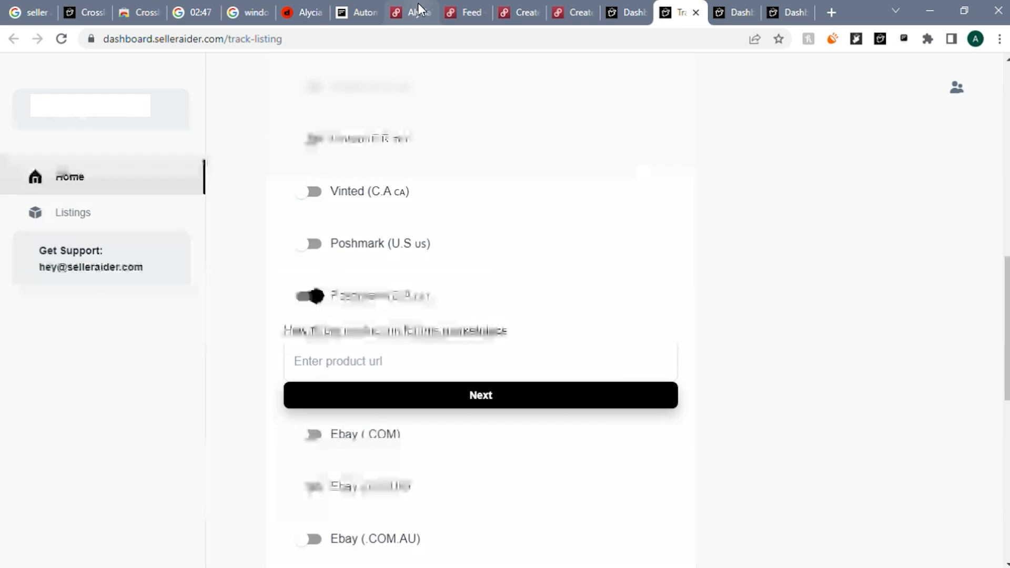
Step: Switch to the Poshmark closet, open the Dickies Black Pants listing and copy its URL
left_click(419, 10)
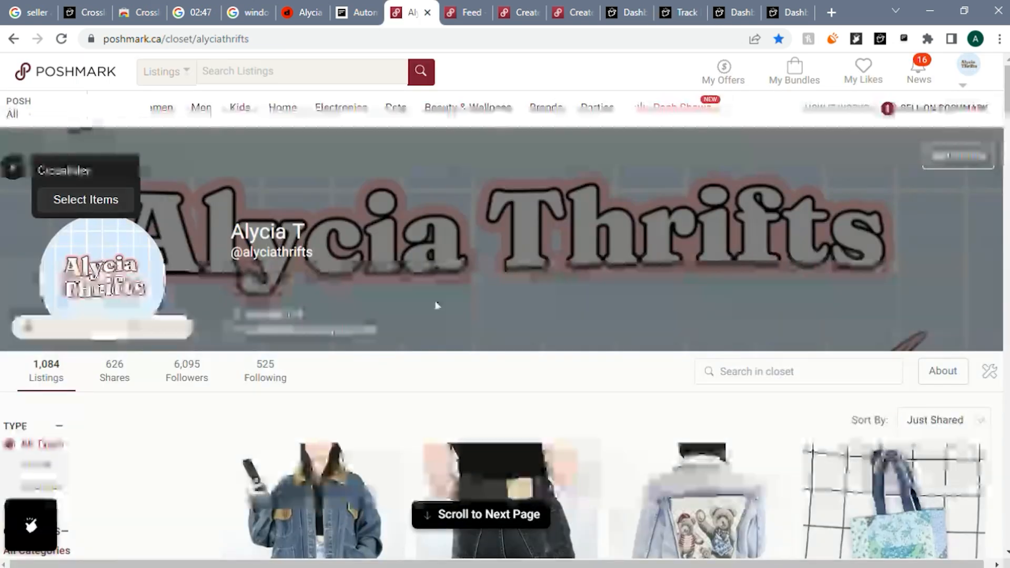
scroll(435, 304, "down", 6)
scroll(434, 304, "down", 5)
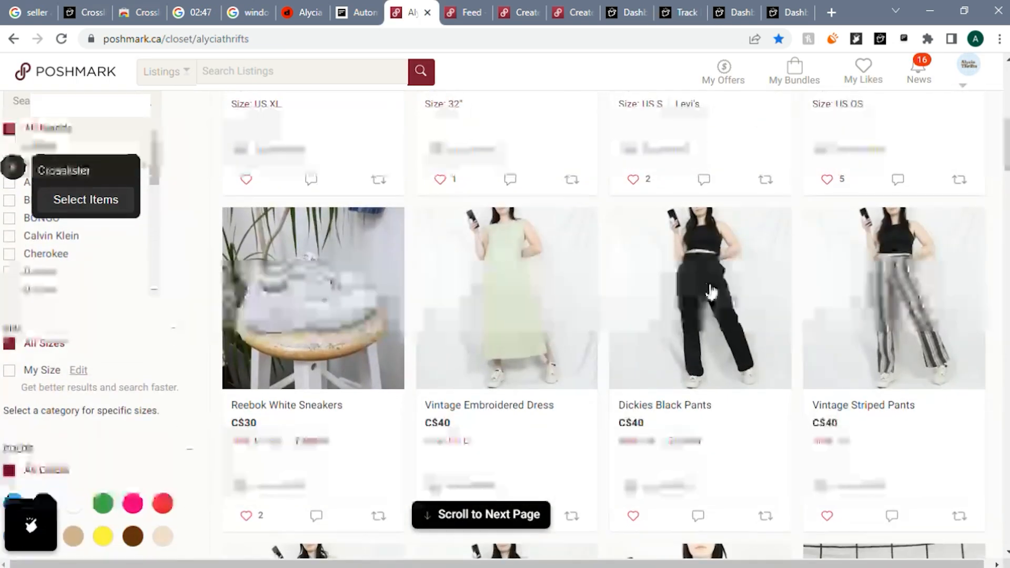
left_click(758, 285)
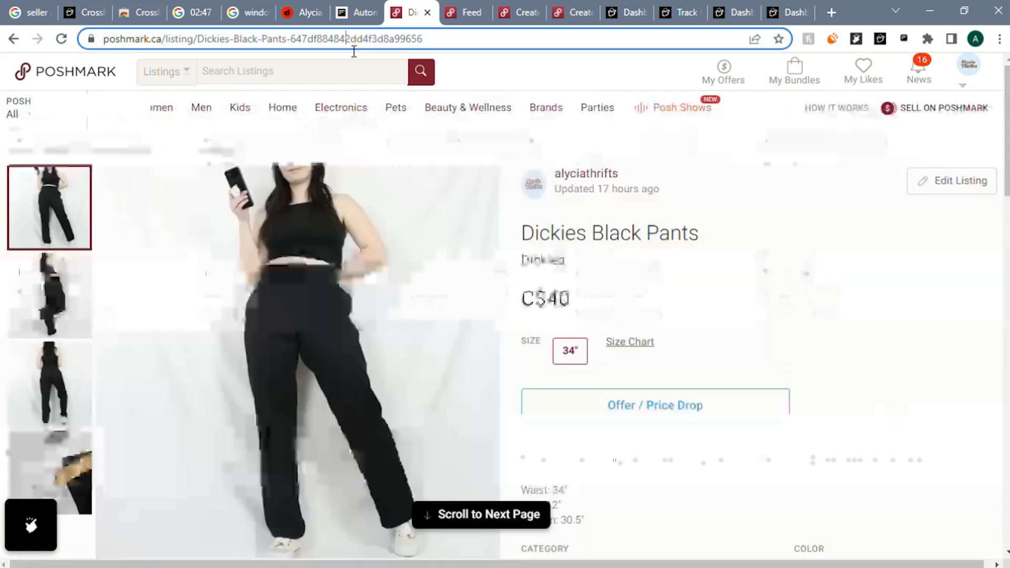
left_click(348, 42)
key("ctrl+c")
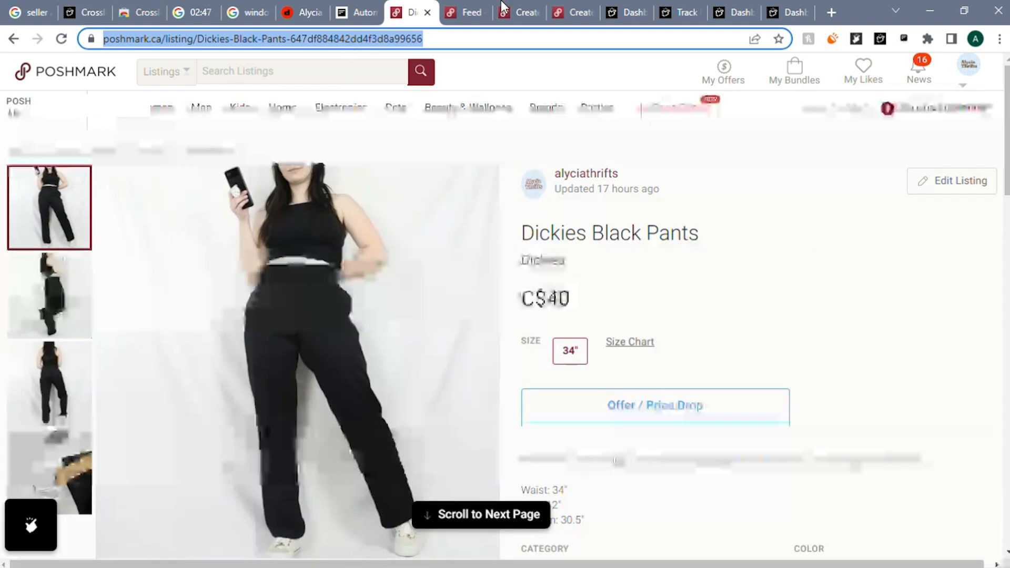
Step: Return to the SellerAider Track Listing form, paste the copied Poshmark link as the Poshmark (C.A) product URL and submit it
left_click(681, 12)
left_click(469, 373)
key("ctrl+v")
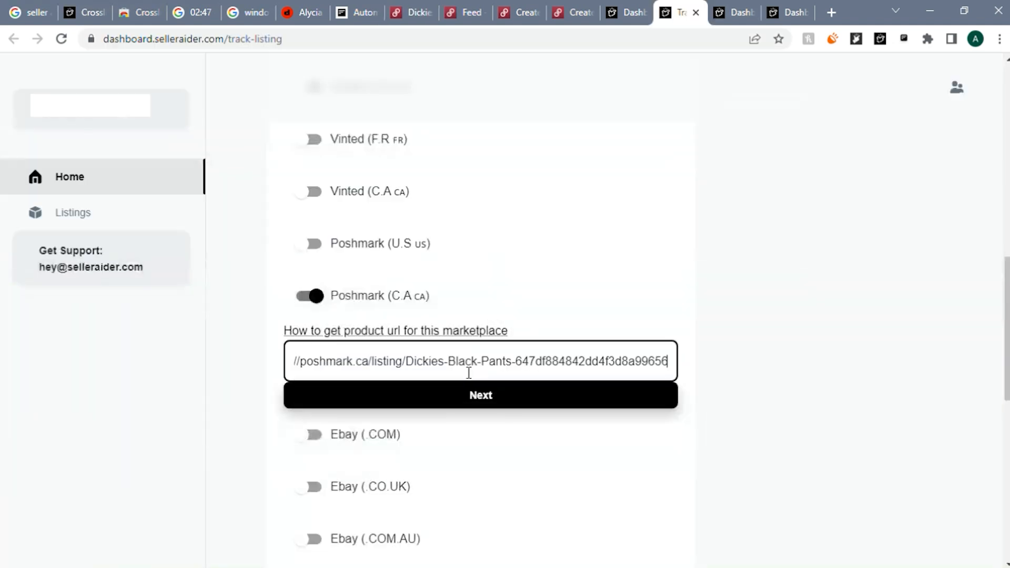
left_click(453, 394)
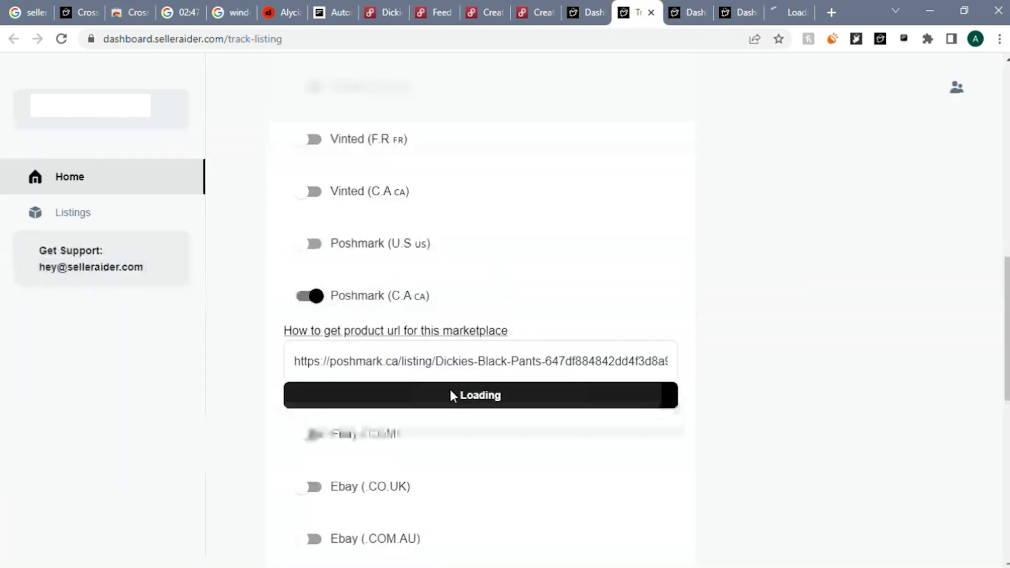
Step: Finish the marketplace form and start tracking the Dickies Black Pants listing
scroll(412, 245, "down", 2)
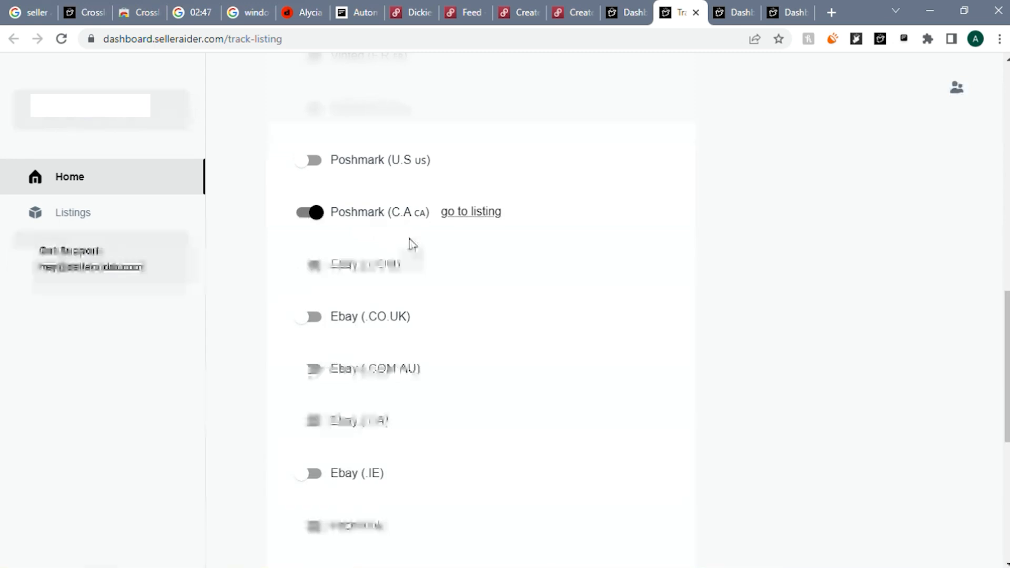
scroll(411, 242, "down", 2)
scroll(451, 433, "down", 5)
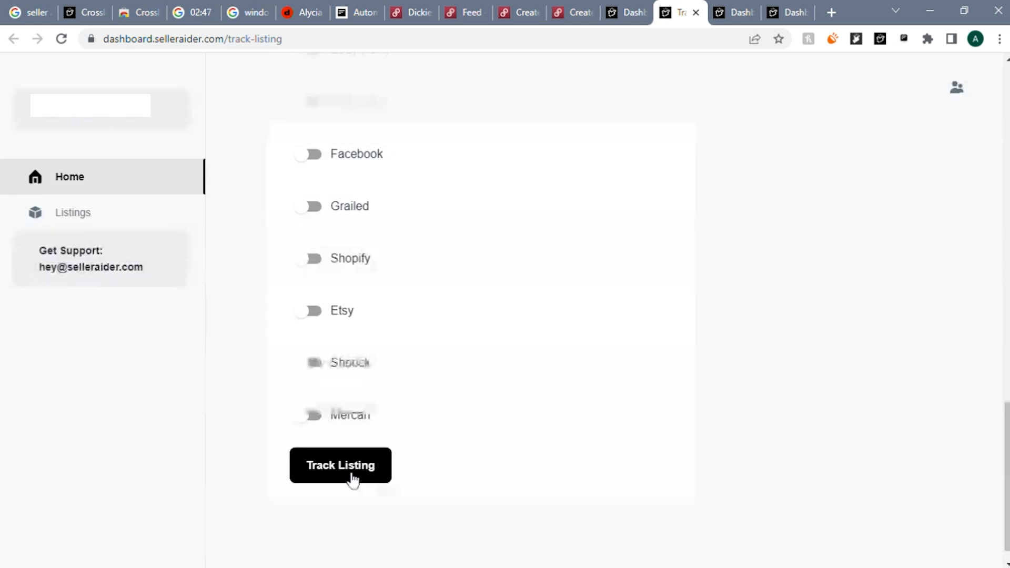
left_click(353, 479)
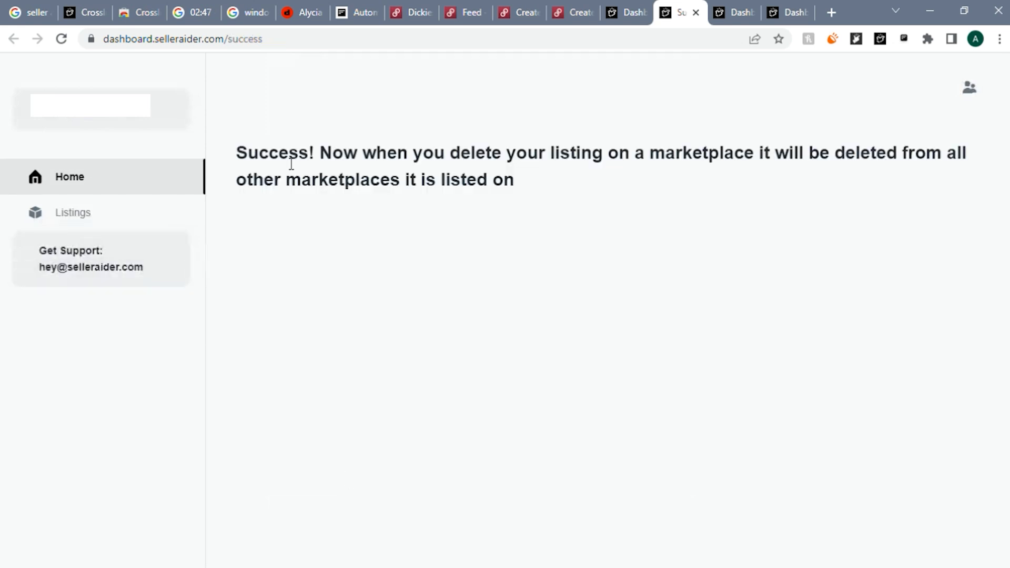
Step: Open the inventory's listings overview and look over the tracked items
left_click(79, 208)
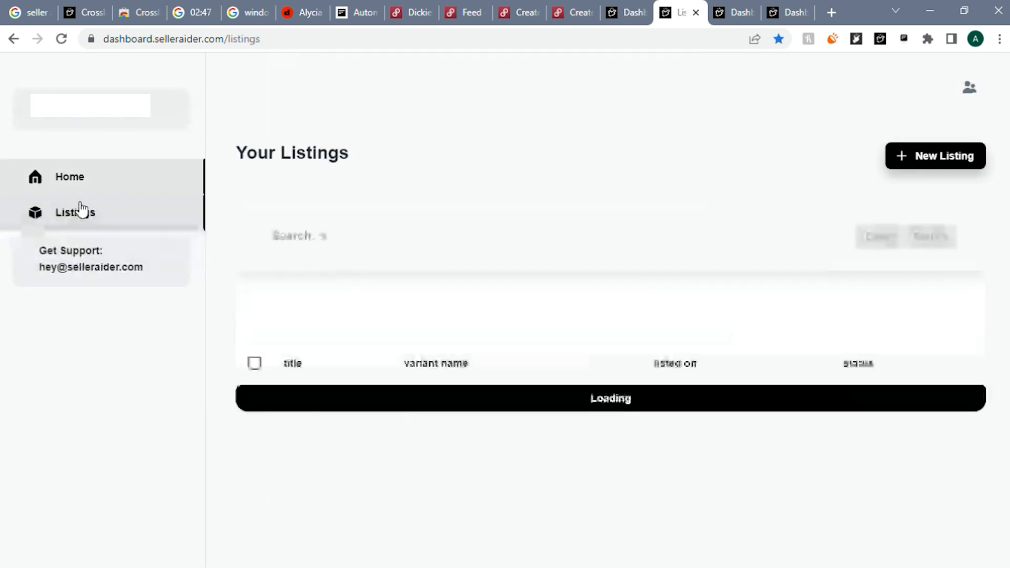
scroll(400, 327, "down", 1)
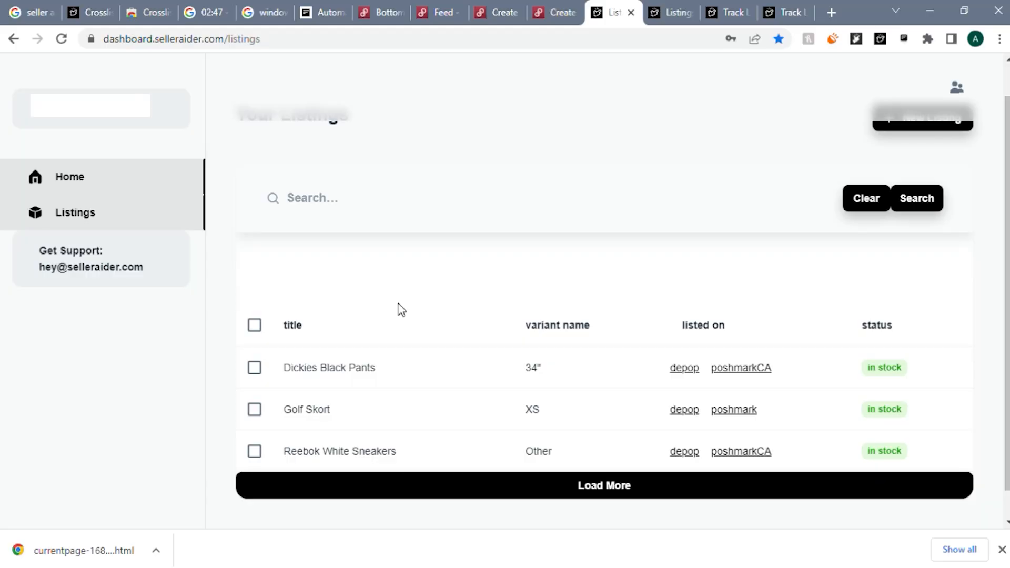
scroll(400, 310, "up", 1)
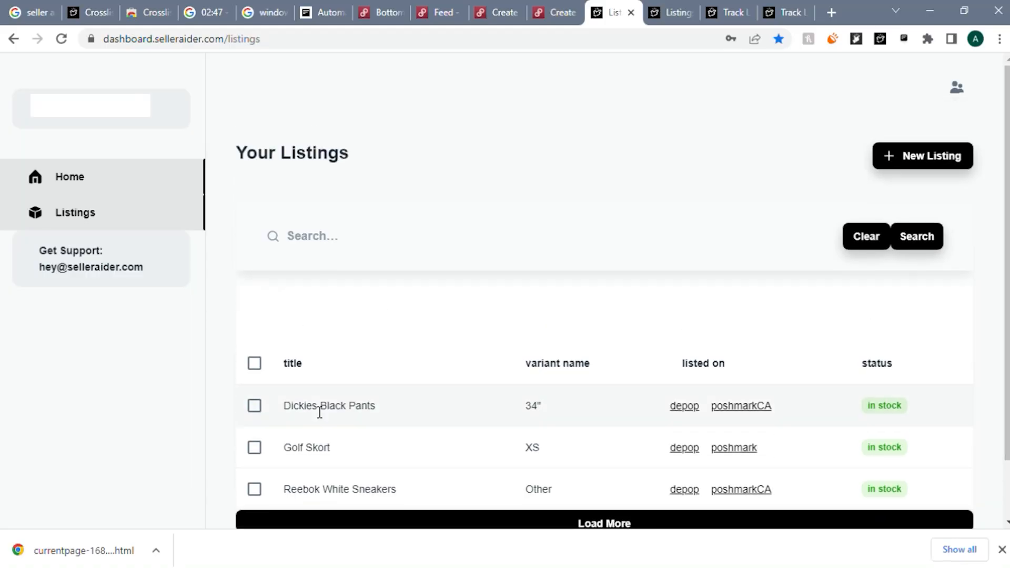
Step: Delist the Dickies Black Pants from its marketplaces and switch to the Poshmark page
left_click(257, 417)
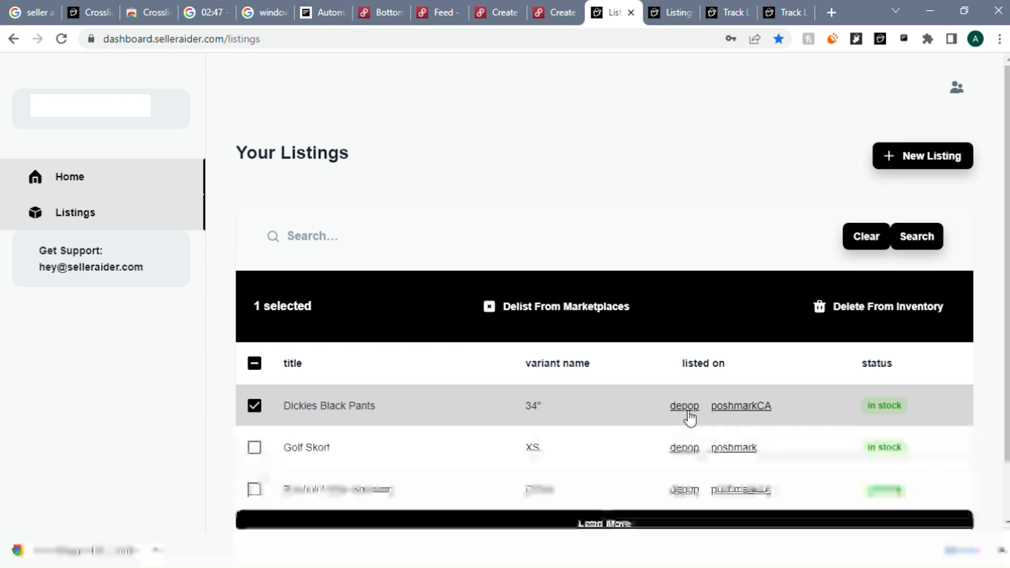
scroll(444, 399, "down", 1)
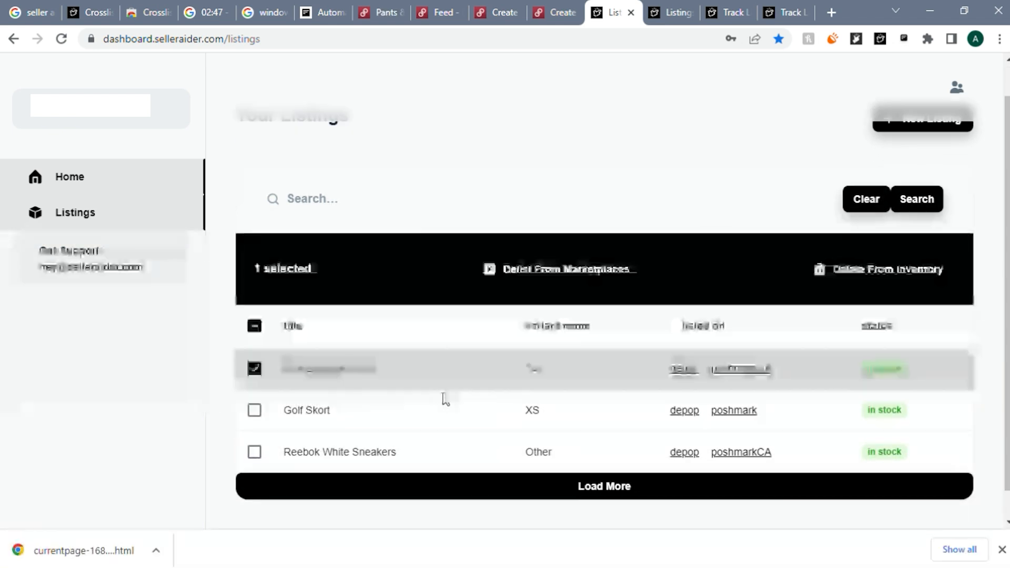
left_click(497, 269)
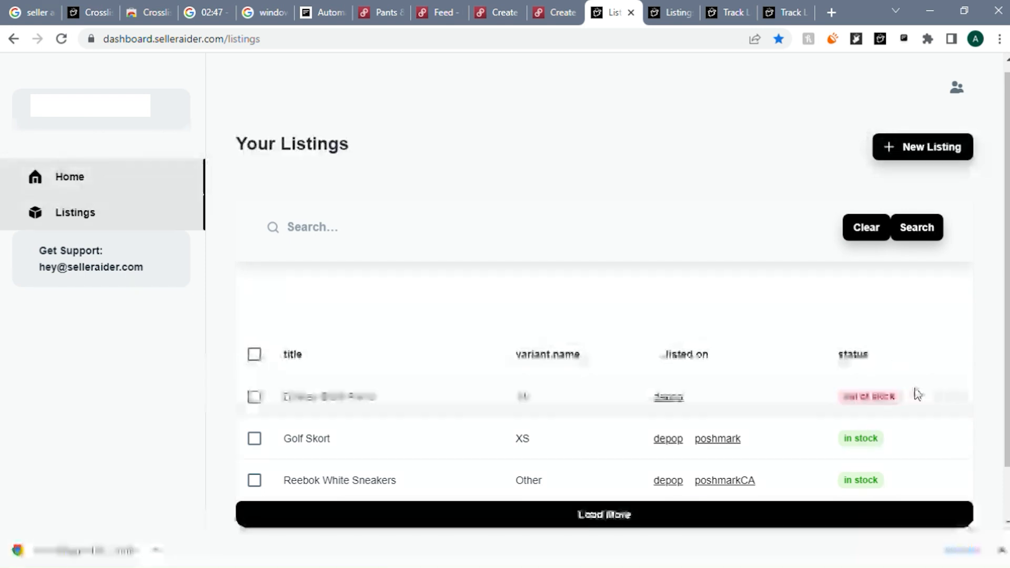
left_click(379, 12)
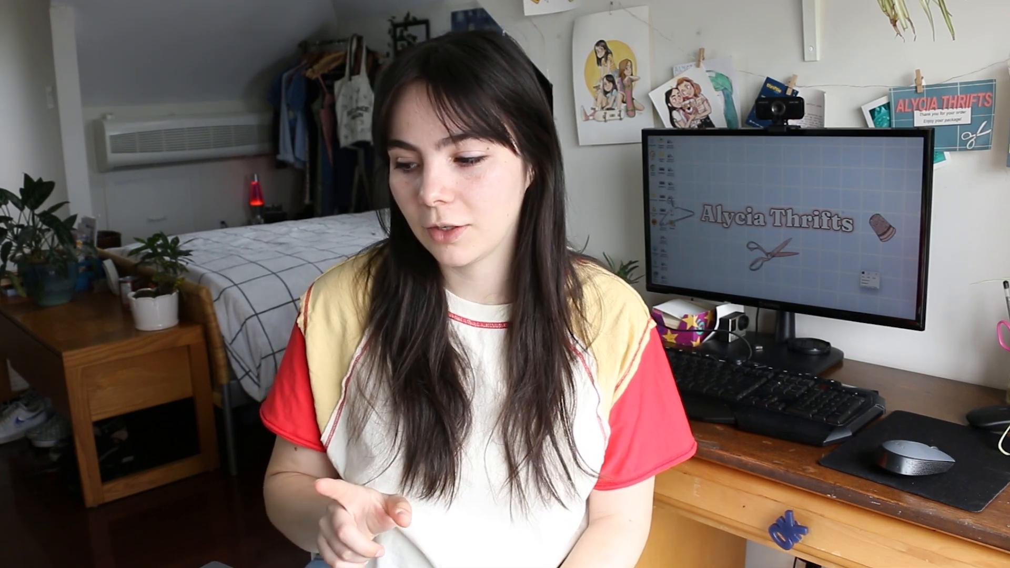
Step: Select the blue, red floral and yellow floral dresses and the purple jacket on Depop, and crosslist them to Vinted (C.A)
left_click(363, 348)
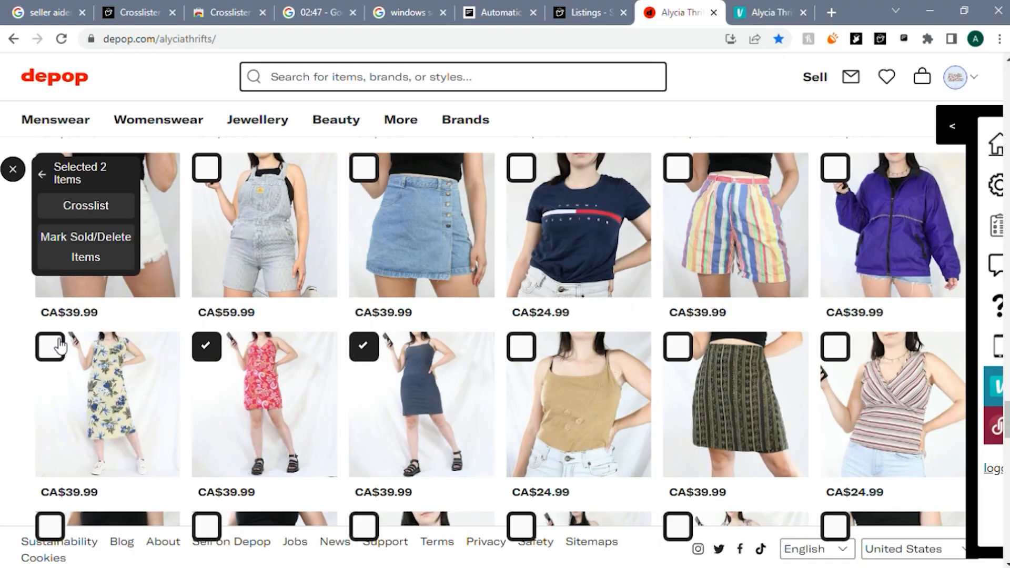
left_click(836, 169)
left_click(86, 205)
scroll(170, 357, "down", 3)
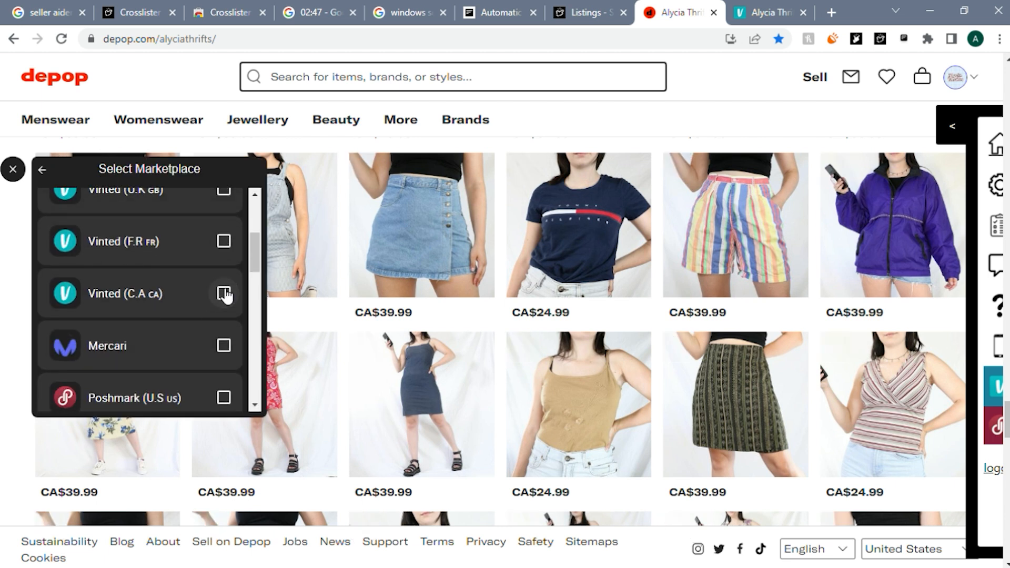
left_click(150, 429)
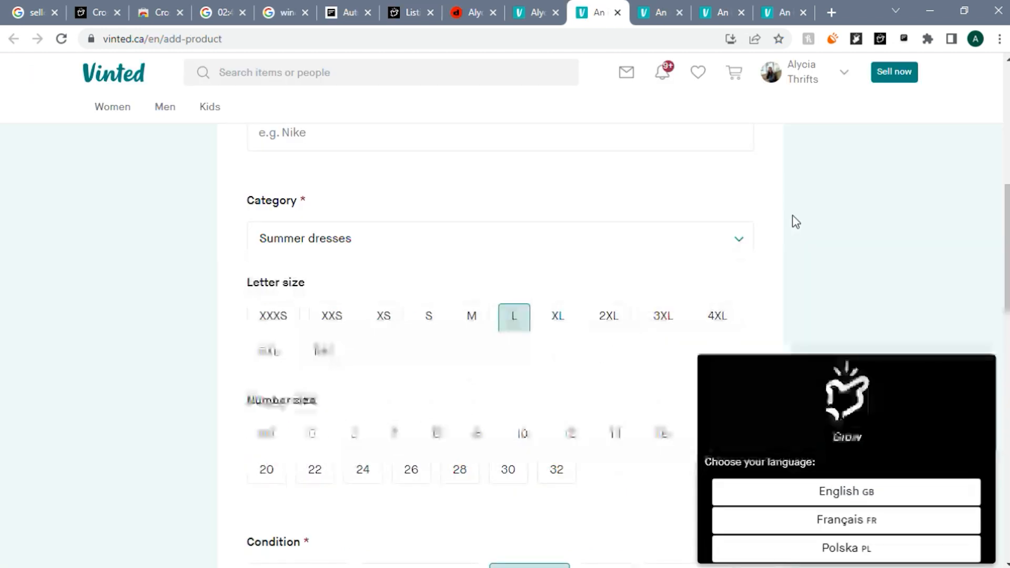
Step: Review the Vinted form for the Blue Vintage Summer Dress, from sizes, condition and colours to price, description and package size
scroll(795, 222, "down", 1)
scroll(636, 304, "down", 6)
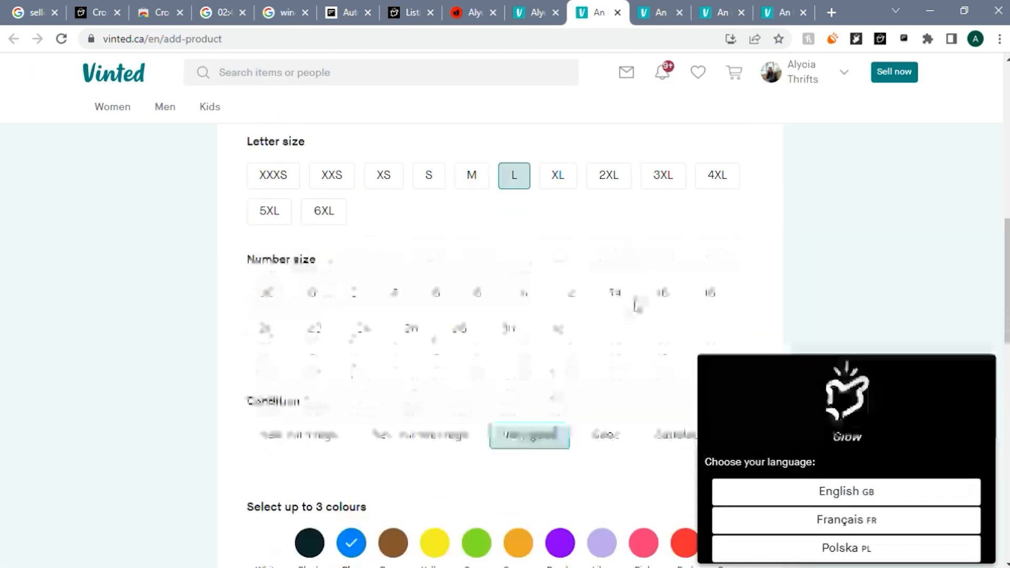
scroll(779, 280, "down", 7)
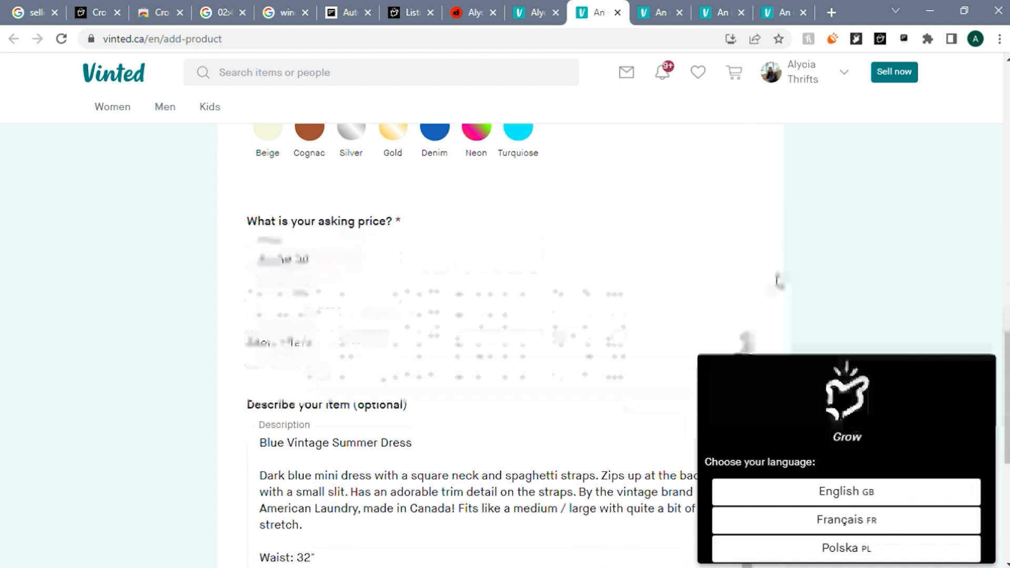
scroll(779, 280, "down", 3)
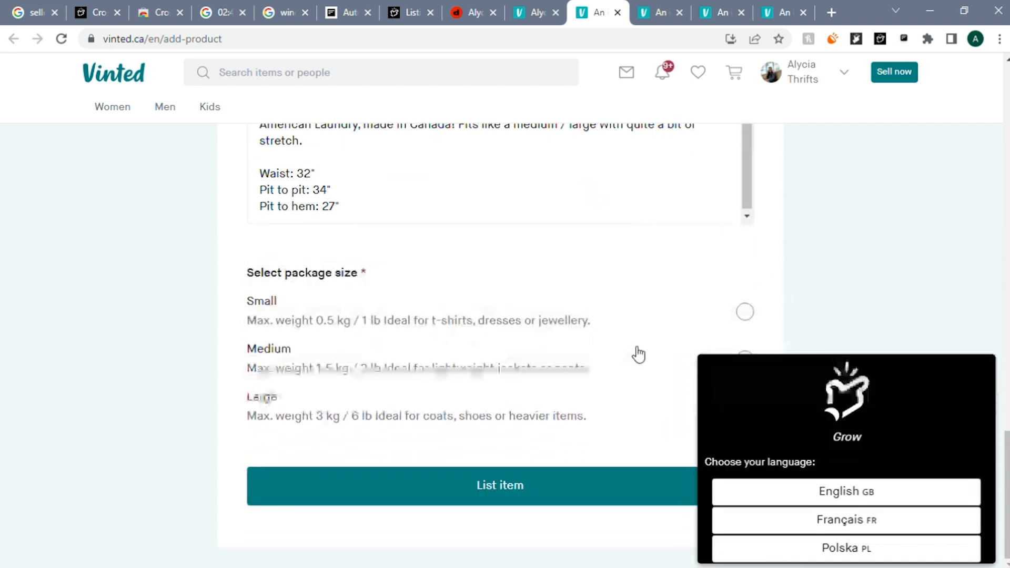
Step: Look back over the Blue Vintage Summer Dress form, checking its package size options, brand field, title and item photos
scroll(848, 295, "up", 4)
scroll(847, 295, "down", 4)
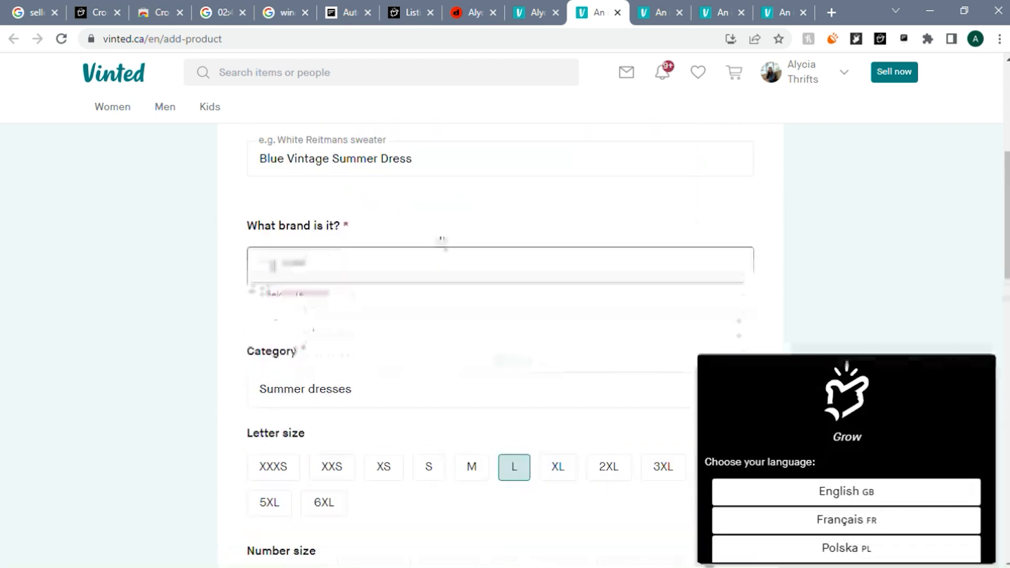
scroll(443, 247, "up", 1)
scroll(444, 255, "up", 4)
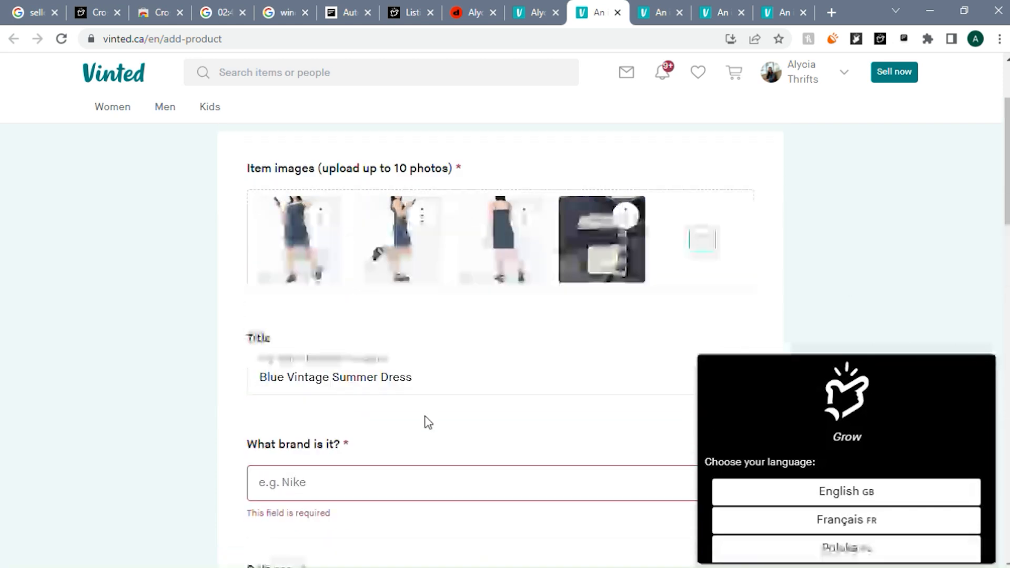
scroll(432, 410, "down", 2)
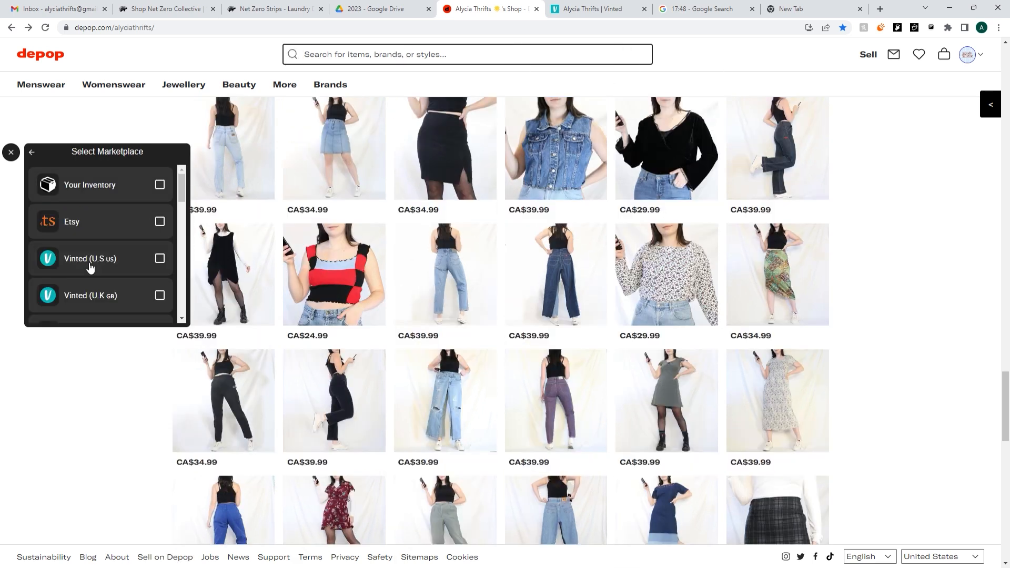
Step: Choose Vinted as the crosslisting marketplace for the Depop items and look through the prefilled Vinted listing forms
left_click(92, 264)
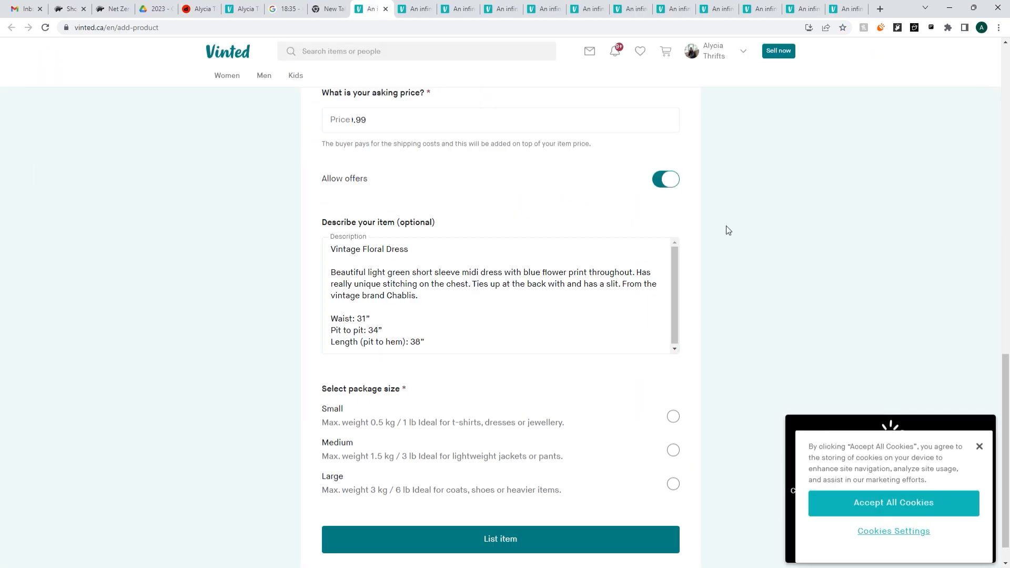
scroll(726, 263, "up", 1)
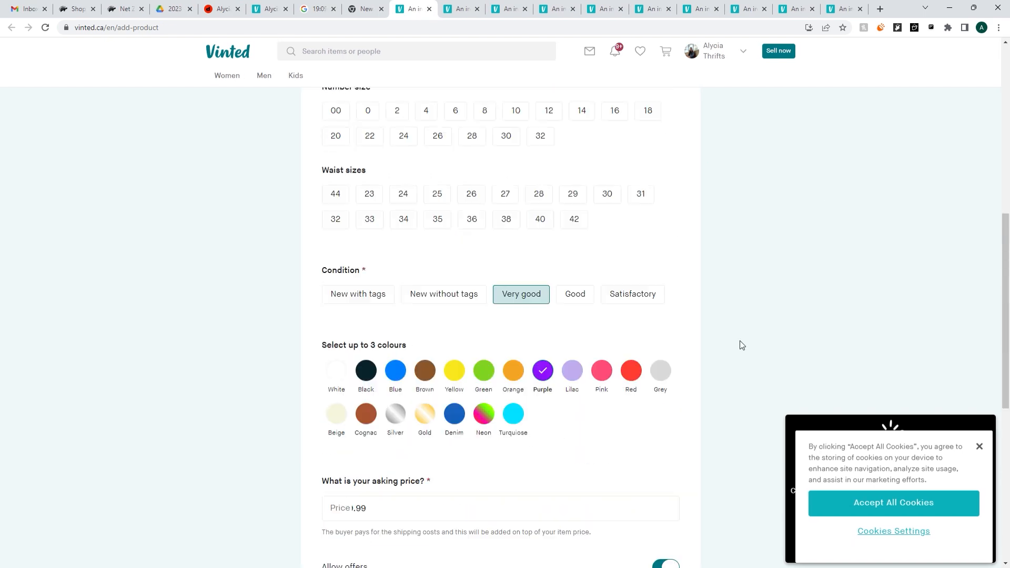
scroll(740, 340, "down", 7)
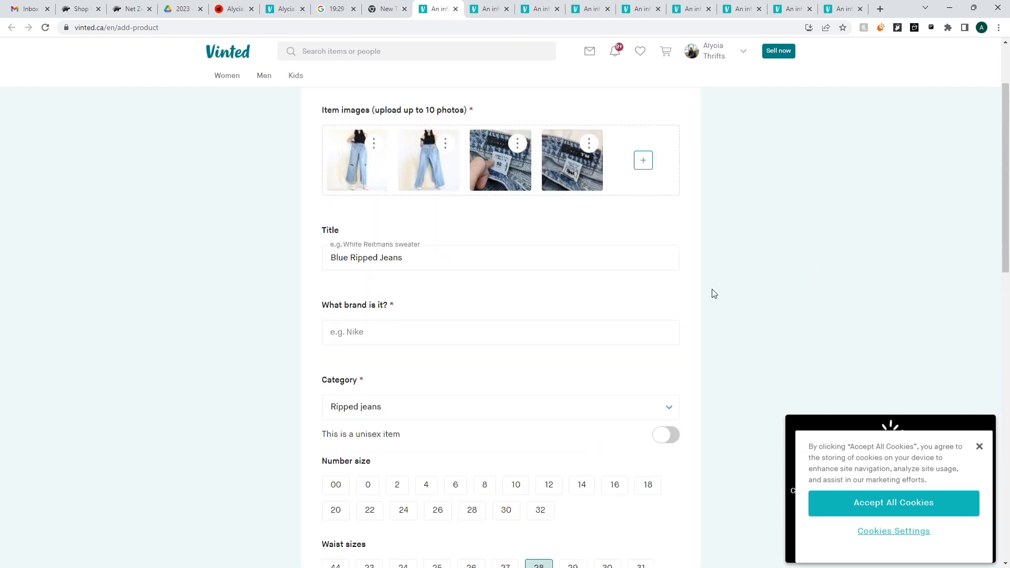